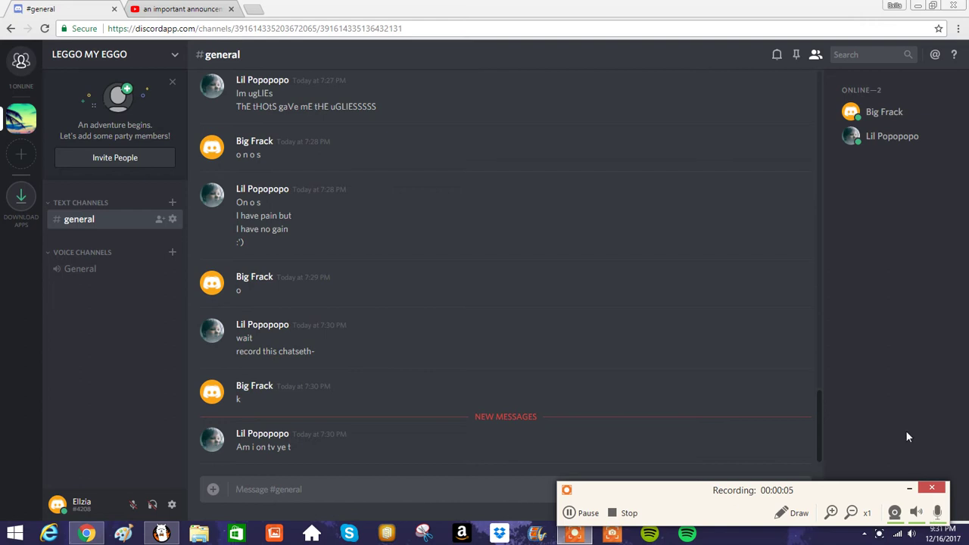
# - Send the reply "yes" in the #general channel
pyautogui.click(386, 490)
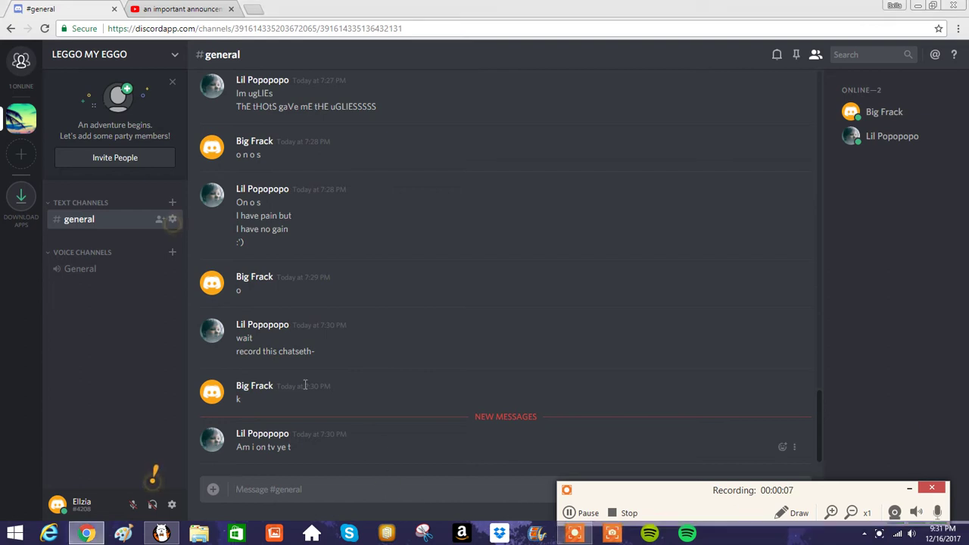
pyautogui.write('yes')
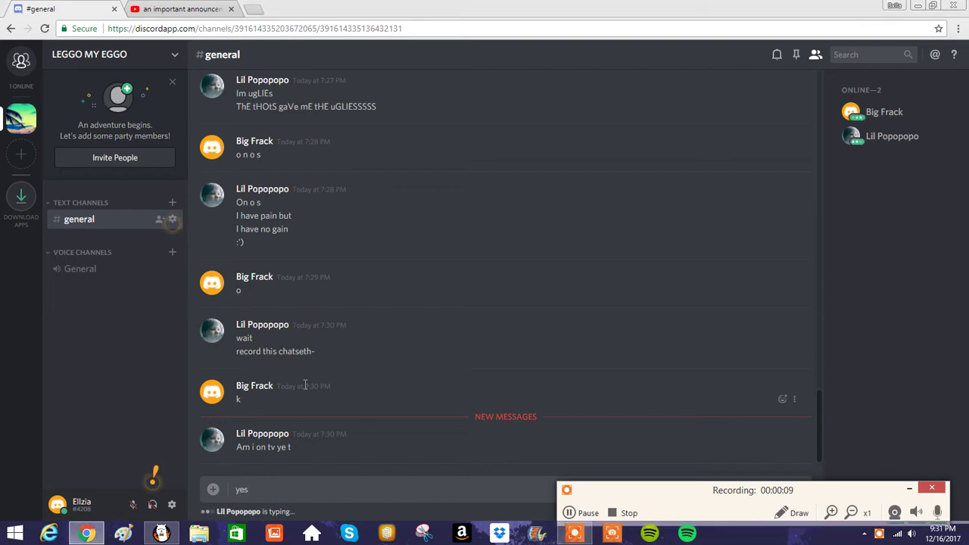
pyautogui.press('Return')
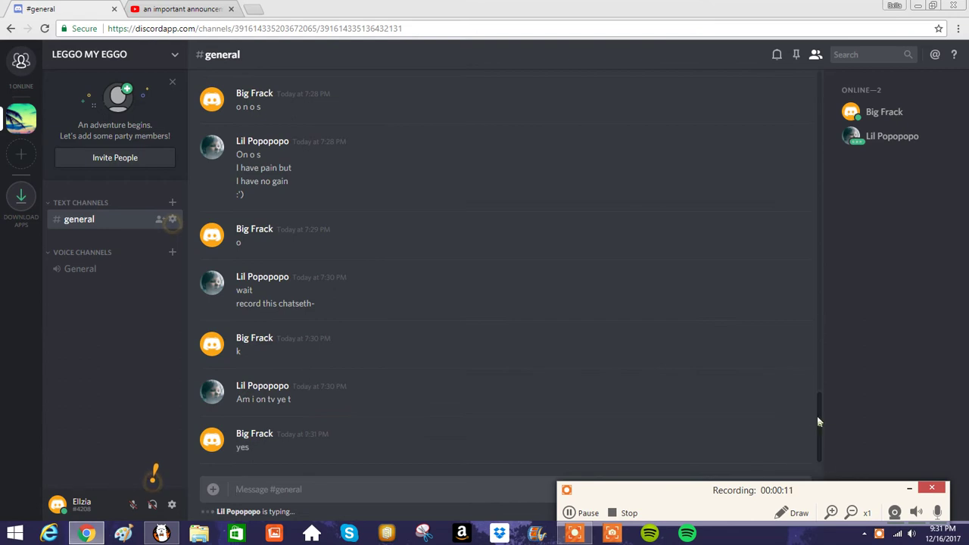
pyautogui.moveTo(819, 422)
pyautogui.mouseDown()
pyautogui.moveTo(812, 80)
pyautogui.moveTo(838, 157)
pyautogui.mouseUp()
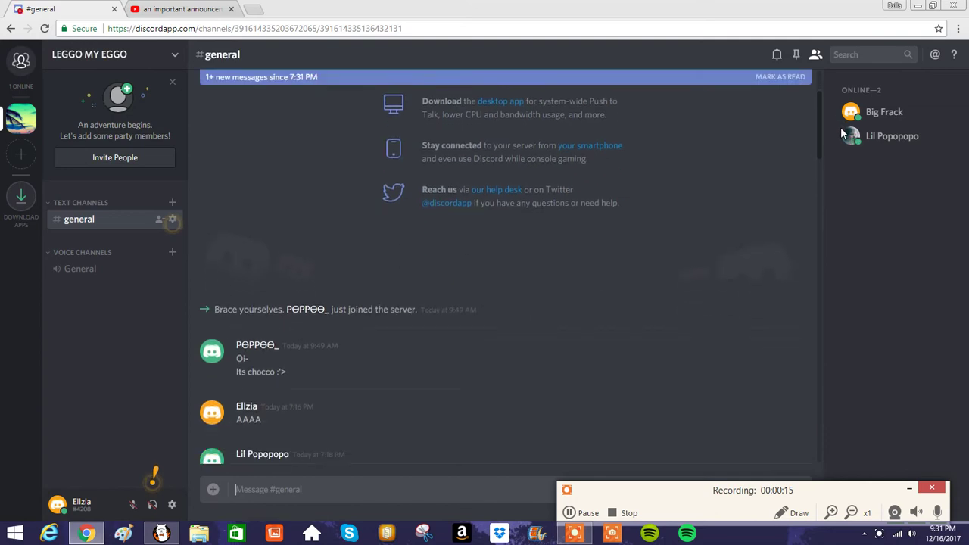
pyautogui.scroll(-2, 837, 161)
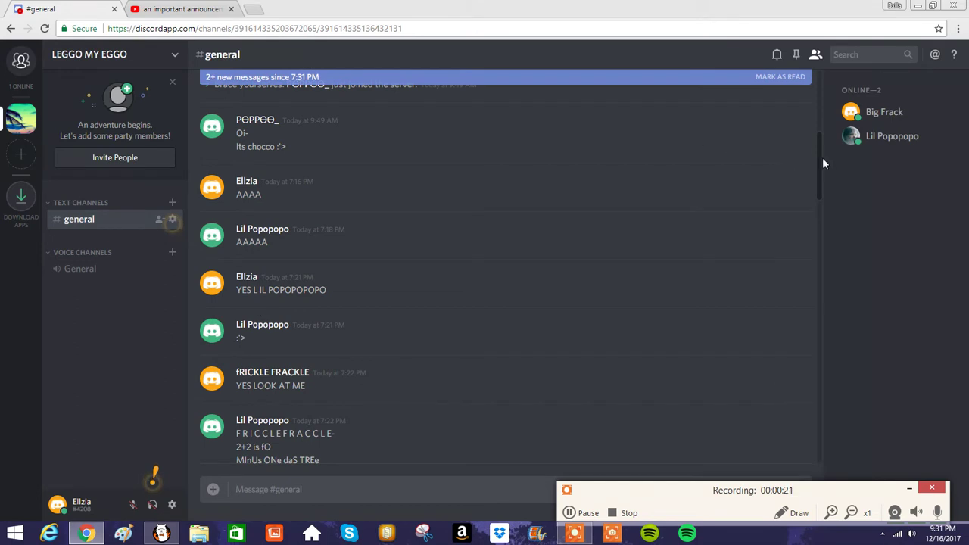
pyautogui.moveTo(822, 158); pyautogui.dragTo(808, 436)
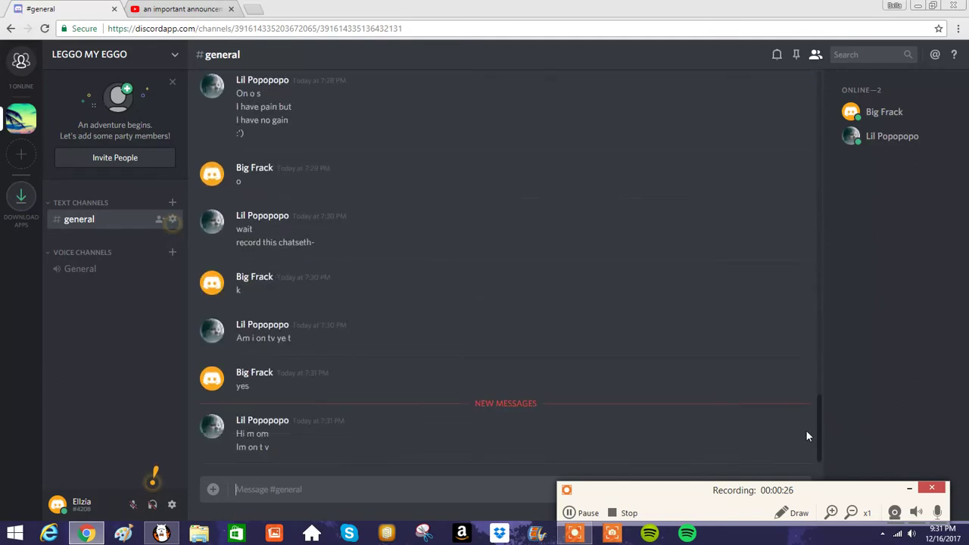
# - Send a second reply, "ye s", below Lil Popopopo's message
pyautogui.click(242, 493)
pyautogui.write('ye s')
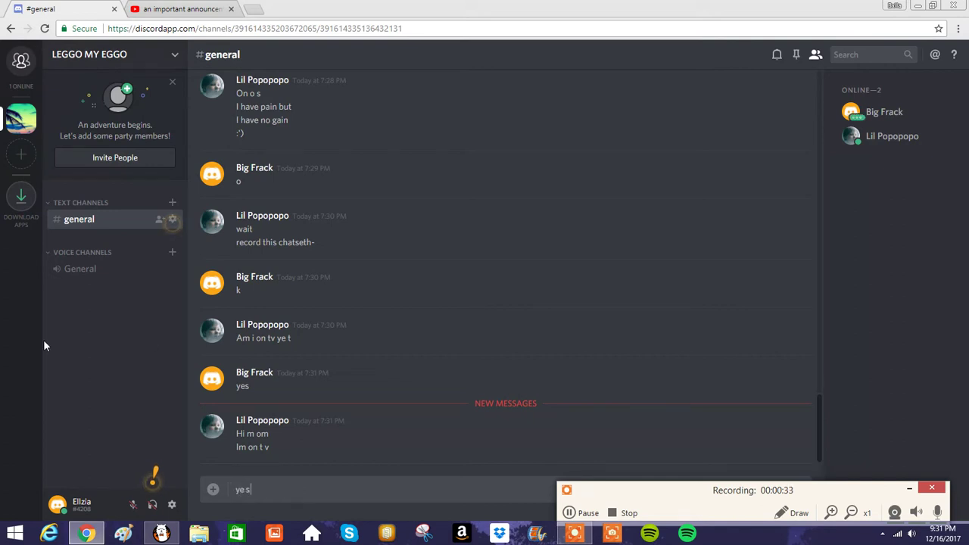
pyautogui.press('Return')
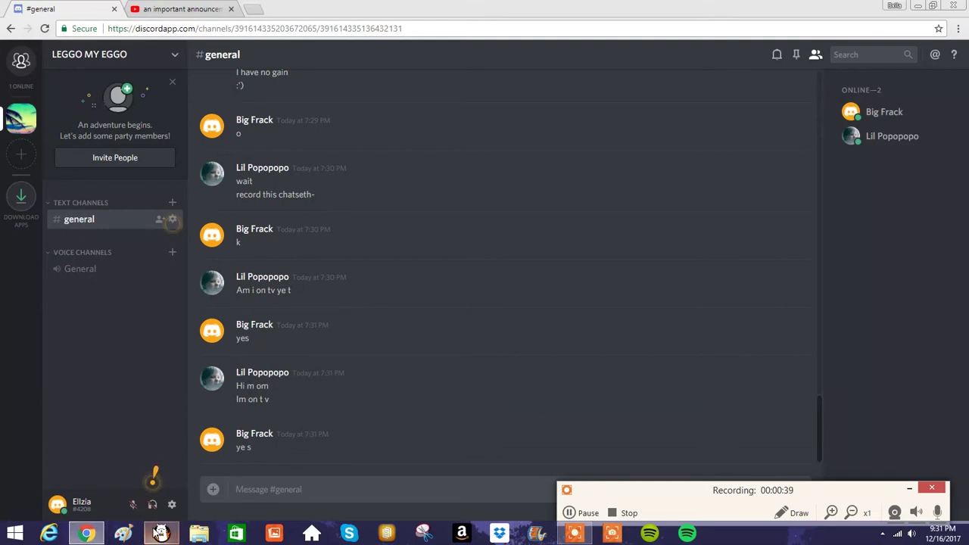
# - In FireAlpaca, select the Pen tool with black as the drawing colour
pyautogui.click(160, 534)
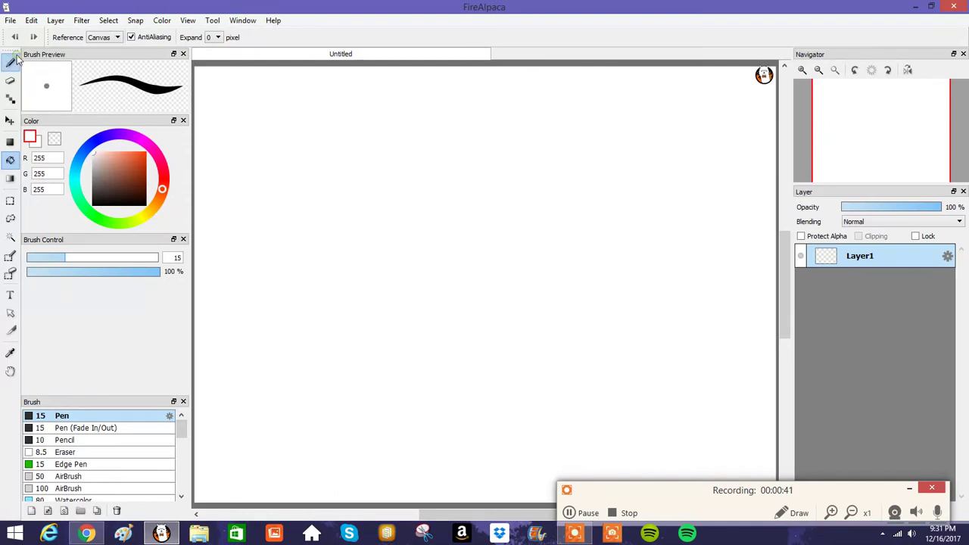
pyautogui.click(10, 62)
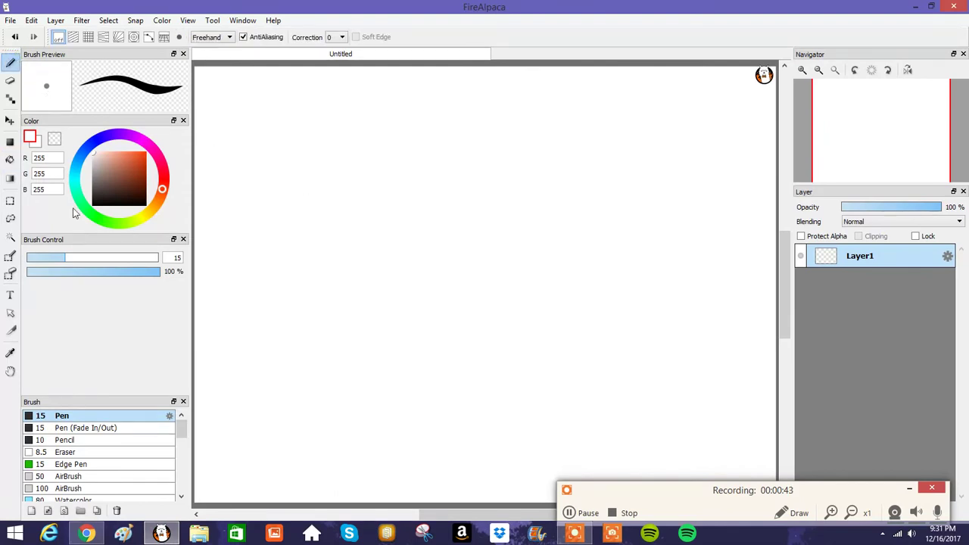
pyautogui.click(93, 203)
# - Handwrite 'Lil Popo.' near the top left of the canvas
pyautogui.moveTo(262, 137); pyautogui.dragTo(341, 203)
pyautogui.moveTo(333, 165); pyautogui.dragTo(344, 195)
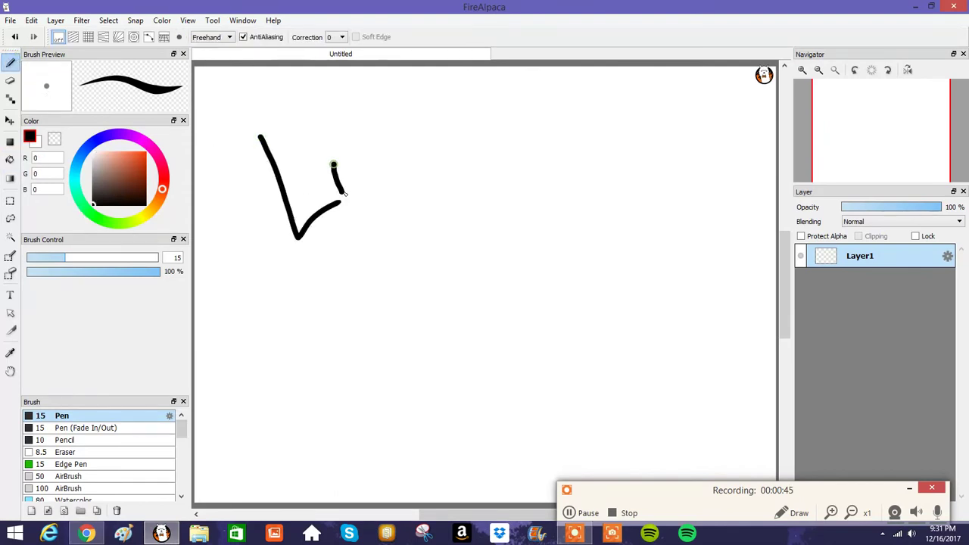
pyautogui.click(323, 143)
pyautogui.moveTo(328, 119)
pyautogui.mouseDown()
pyautogui.moveTo(375, 218)
pyautogui.moveTo(384, 182)
pyautogui.mouseUp()
pyautogui.moveTo(322, 243)
pyautogui.mouseDown()
pyautogui.moveTo(323, 303)
pyautogui.moveTo(322, 280)
pyautogui.moveTo(362, 314)
pyautogui.mouseUp()
pyautogui.moveTo(350, 257)
pyautogui.mouseDown()
pyautogui.moveTo(364, 287)
pyautogui.moveTo(405, 279)
pyautogui.mouseUp()
pyautogui.moveTo(350, 352)
pyautogui.mouseDown()
pyautogui.moveTo(357, 393)
pyautogui.moveTo(379, 355)
pyautogui.moveTo(367, 399)
pyautogui.mouseUp()
# - Handwrite 'Big Frack' below it, ending with a long tail stroke
pyautogui.moveTo(403, 369)
pyautogui.mouseDown()
pyautogui.moveTo(407, 390)
pyautogui.moveTo(403, 359)
pyautogui.moveTo(425, 424)
pyautogui.moveTo(405, 459)
pyautogui.moveTo(439, 436)
pyautogui.moveTo(432, 454)
pyautogui.mouseUp()
pyautogui.moveTo(454, 412)
pyautogui.mouseDown()
pyautogui.moveTo(462, 439)
pyautogui.moveTo(515, 405)
pyautogui.mouseUp()
pyautogui.moveTo(496, 360); pyautogui.dragTo(530, 413)
pyautogui.moveTo(540, 344); pyautogui.dragTo(518, 406)
pyautogui.moveTo(521, 400); pyautogui.dragTo(603, 389)
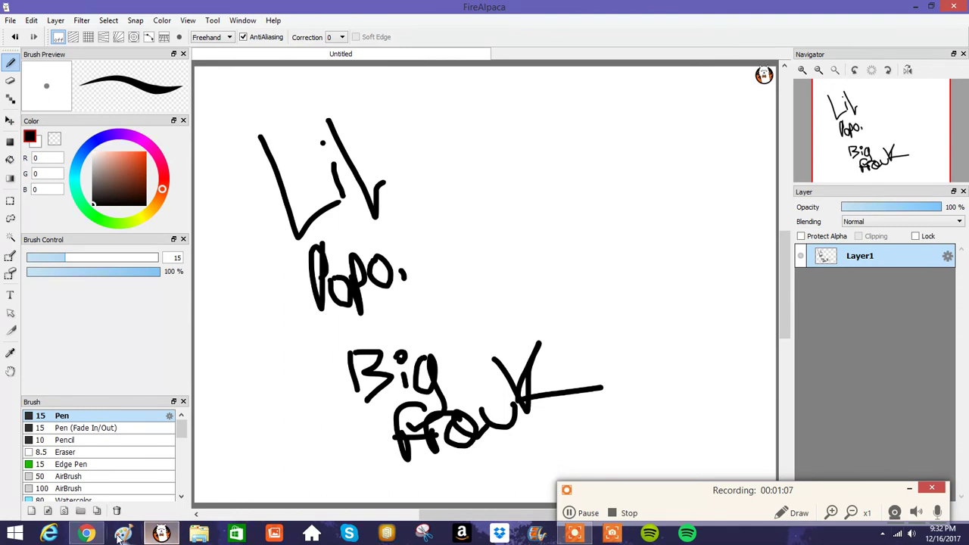
pyautogui.rightClick(88, 534)
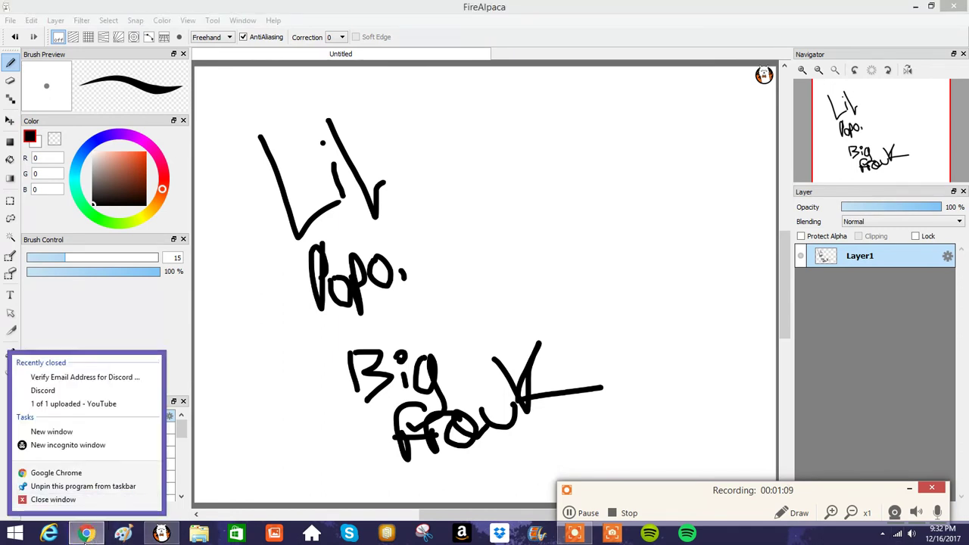
# - Back in Discord, discard a draft and send the capitalised reply "O S H I T"
pyautogui.click(68, 501)
pyautogui.click(85, 534)
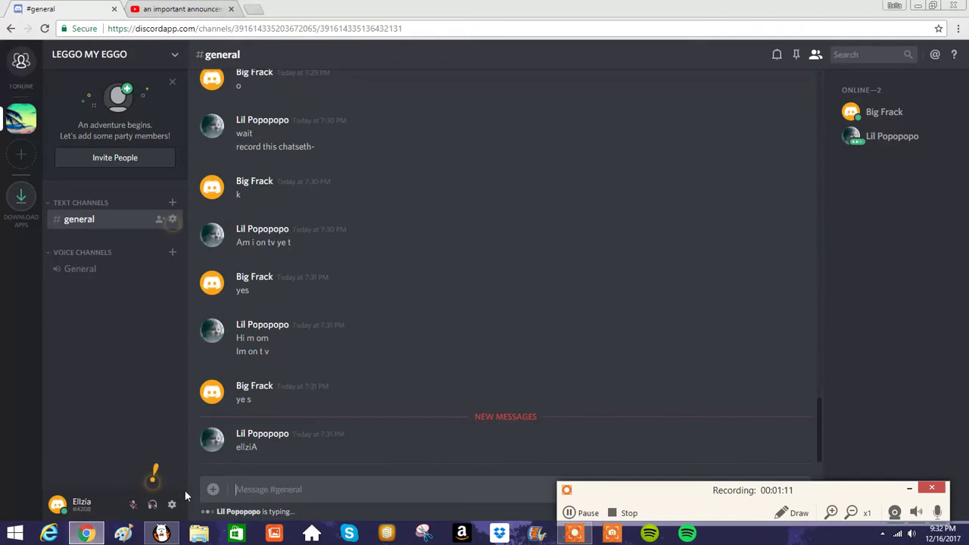
pyautogui.write('y')
pyautogui.press('capslock')
pyautogui.write('ES')
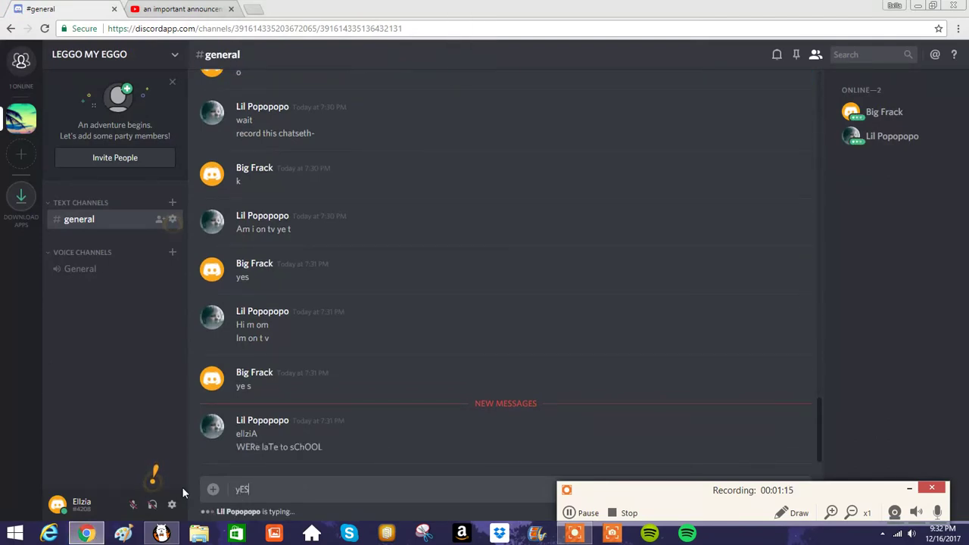
pyautogui.write('\\')
pyautogui.press('BackSpace')
pyautogui.press('BackSpace')
pyautogui.press('BackSpace')
pyautogui.press('BackSpace')
pyautogui.write('OSHI')
pyautogui.write('T')
pyautogui.press('Return')
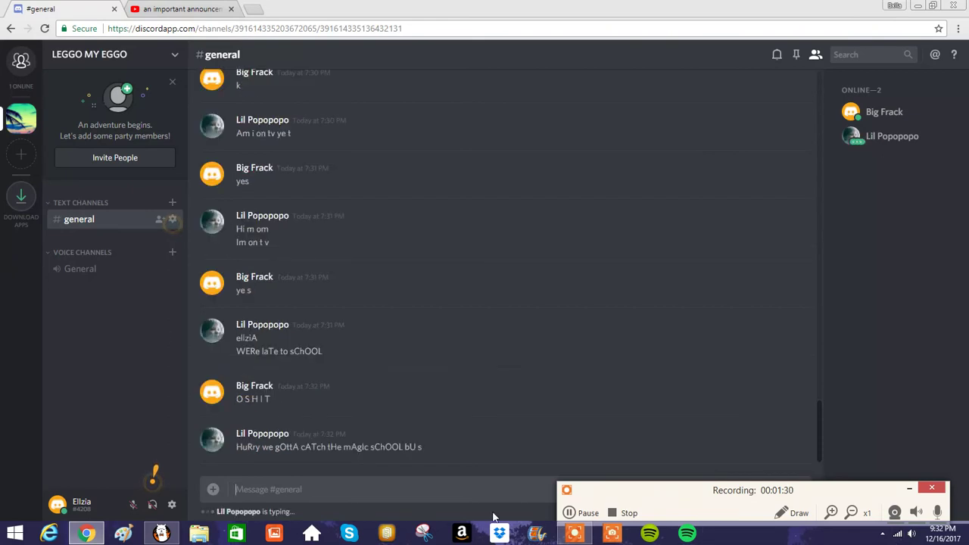
# - Send the reply "TO THE SCHOOL B US" in #general
pyautogui.click(510, 492)
pyautogui.write('T')
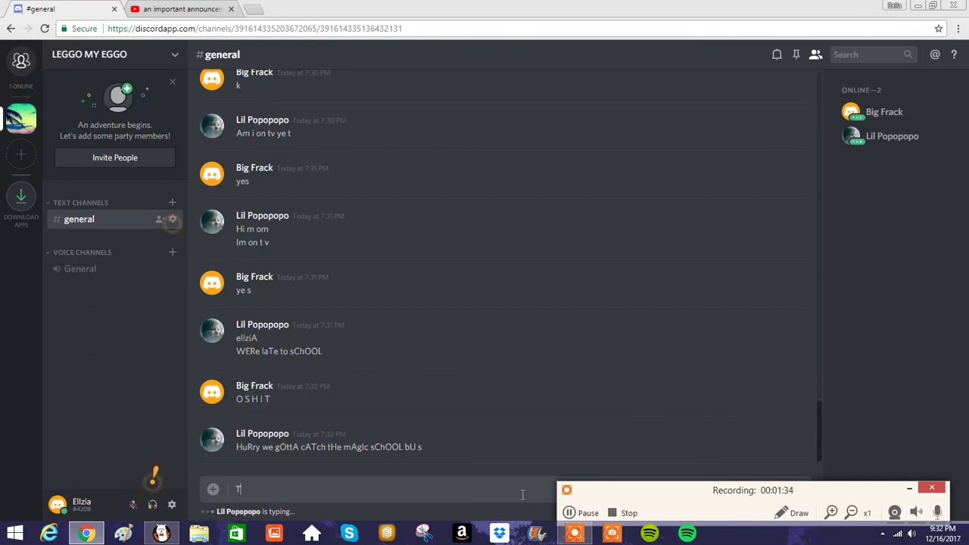
pyautogui.write('O THE SCH')
pyautogui.write('OOL B US')
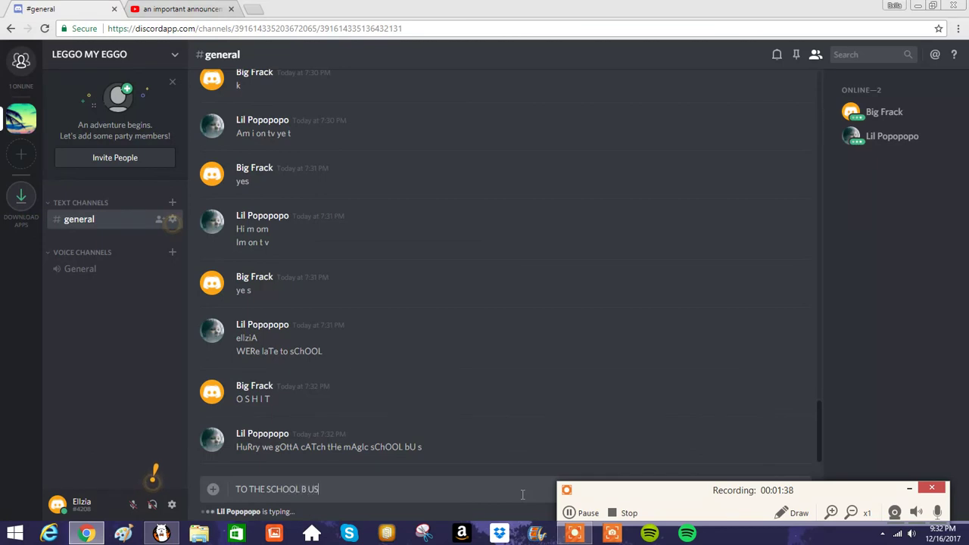
pyautogui.press('Return')
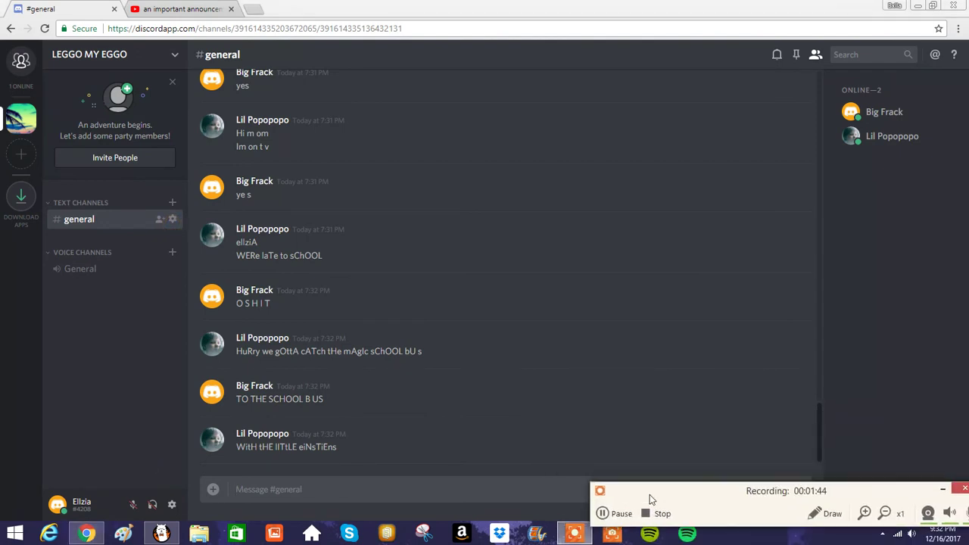
pyautogui.moveTo(650, 494); pyautogui.dragTo(624, 496)
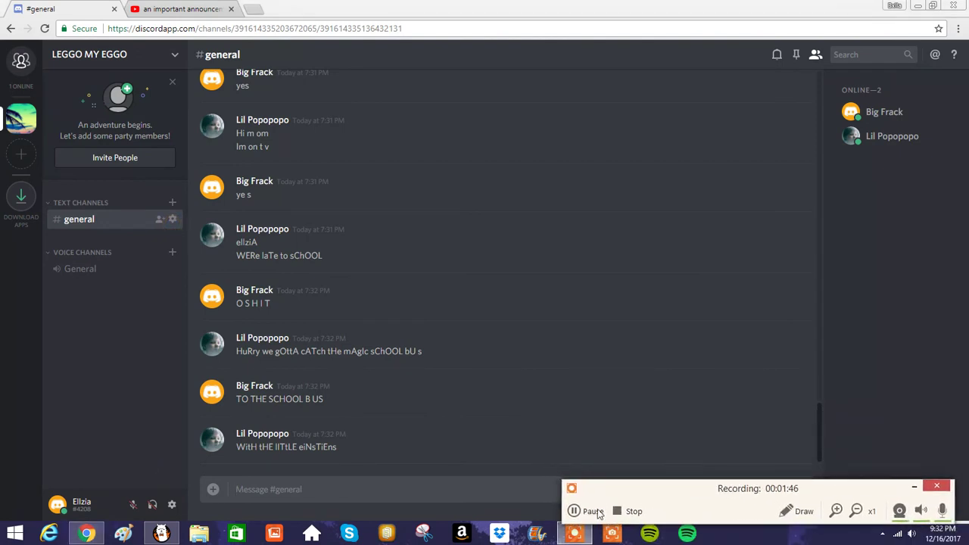